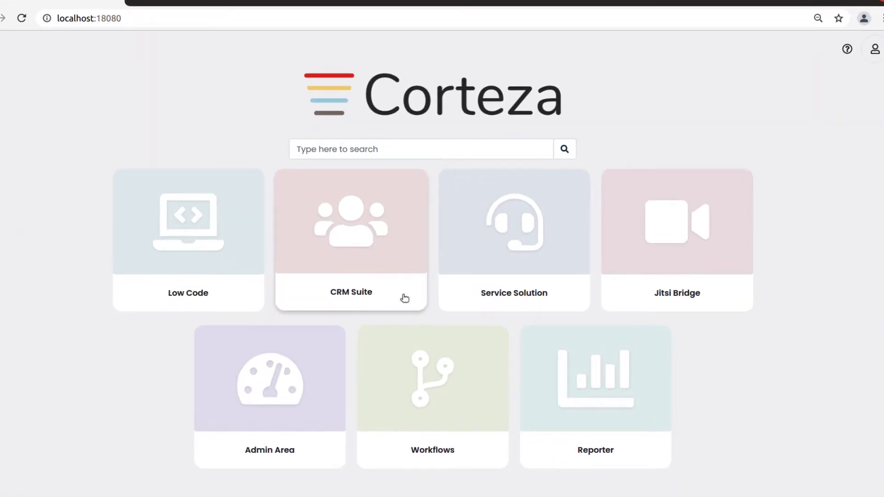
Step: Launch the CRM Suite from the Corteza start page tiles
left_click(402, 293)
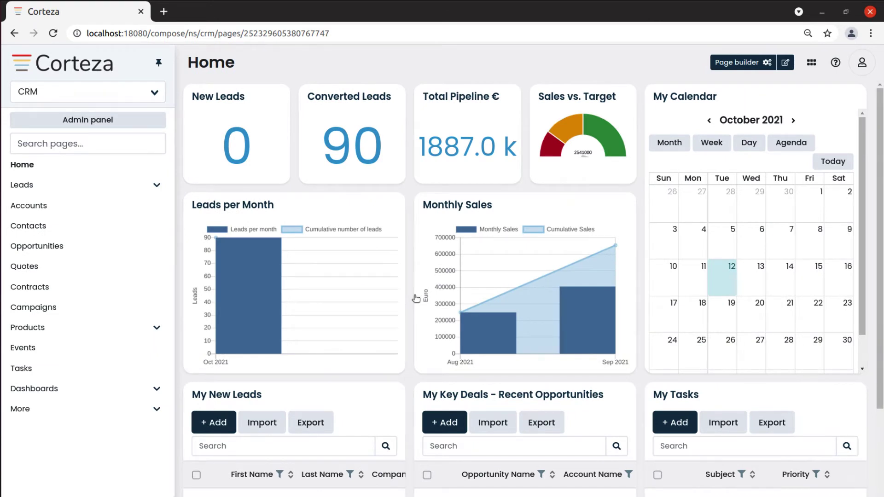
Step: Go to the CRM admin Charts list and open the New Chart type menu
left_click(120, 121)
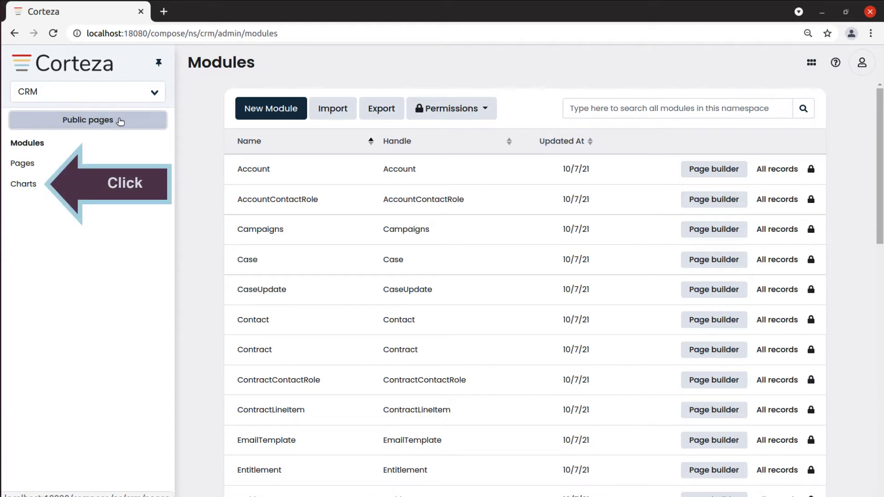
left_click(24, 187)
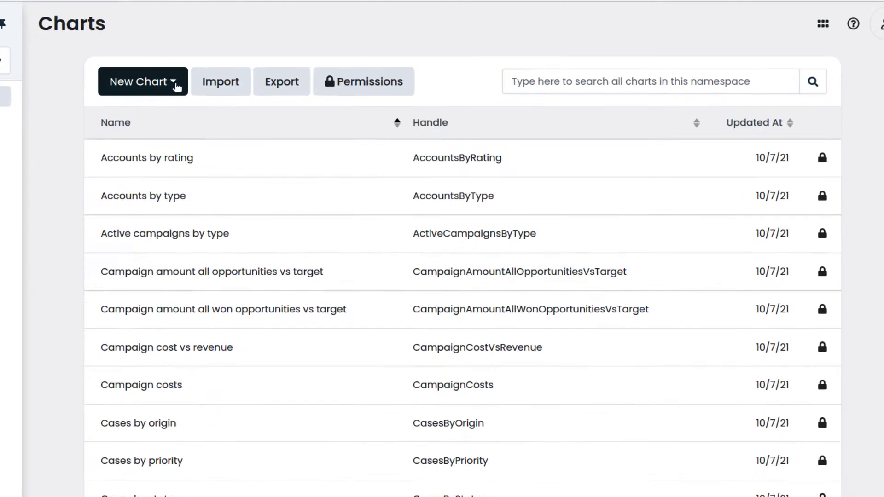
left_click(281, 107)
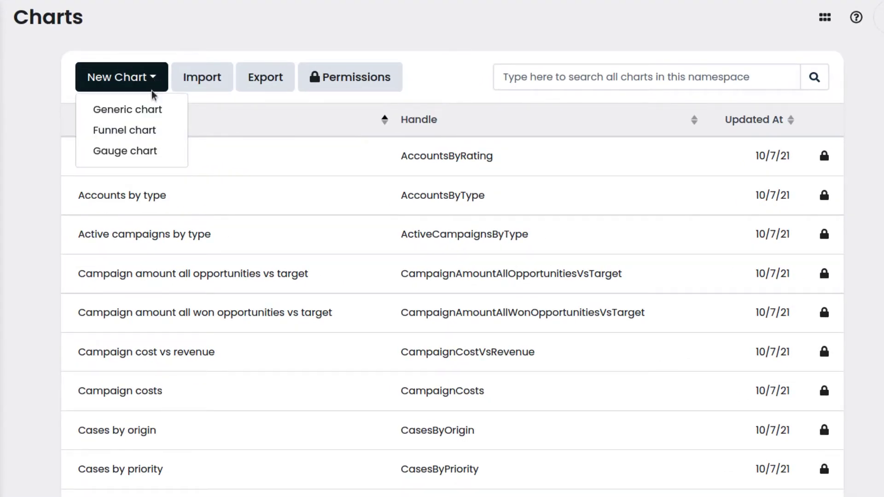
Step: Create a generic chart named 'Converted Leads in 2021 per Month' with handle ConvertedLeadsin2021perMonth
left_click(151, 114)
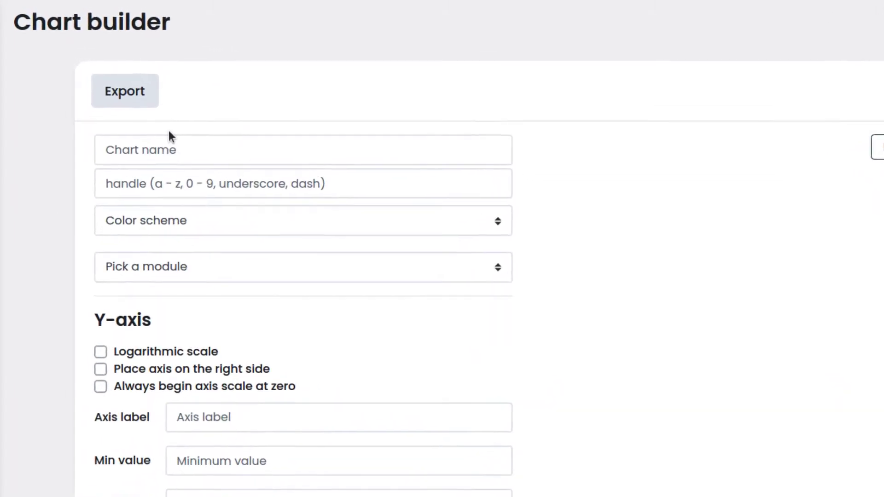
left_click(379, 160)
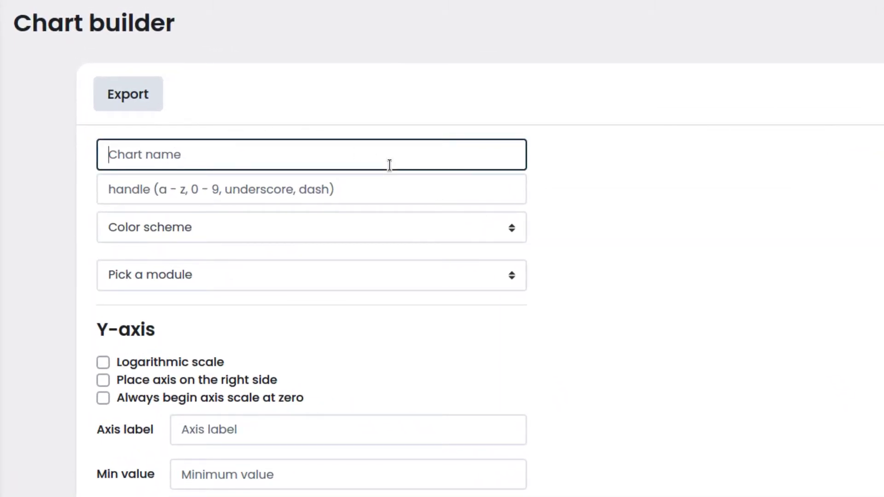
type("Conver")
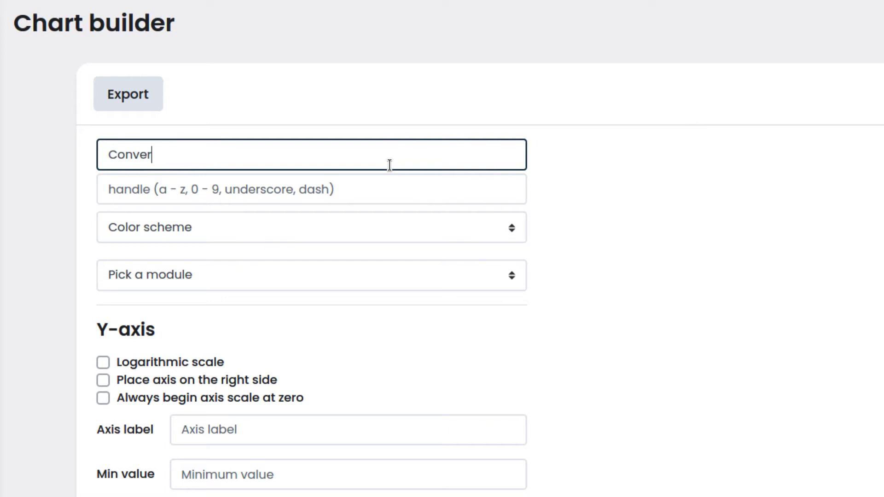
type("ted Leads in ")
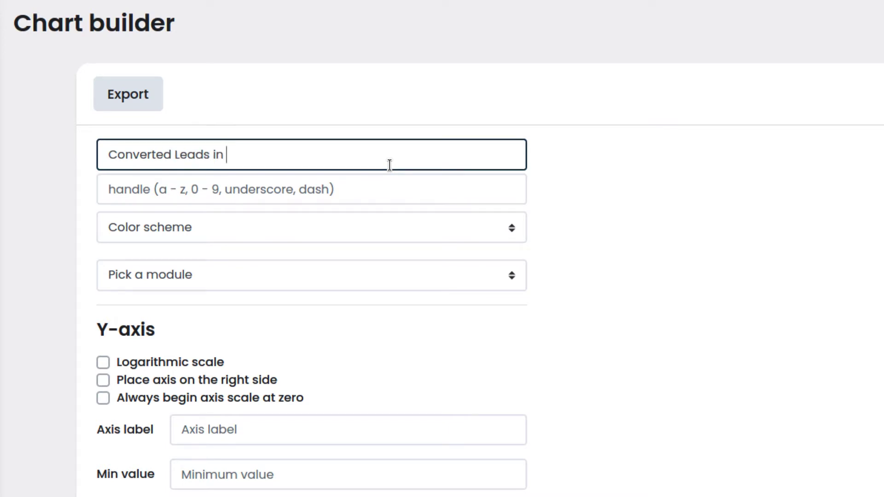
type("2021 per Month")
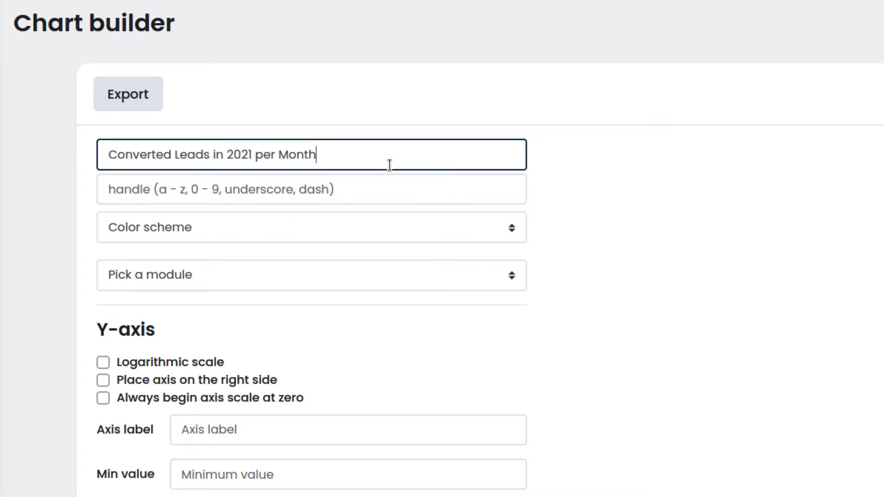
left_click(445, 190)
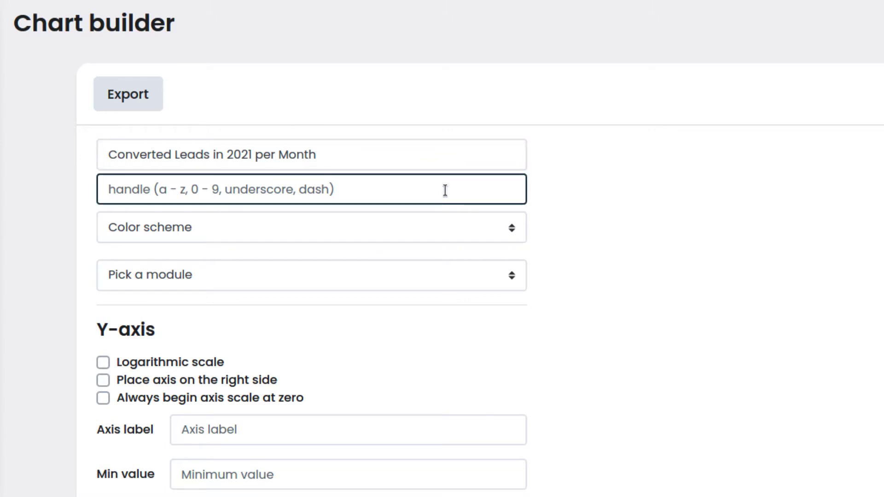
type("Converted")
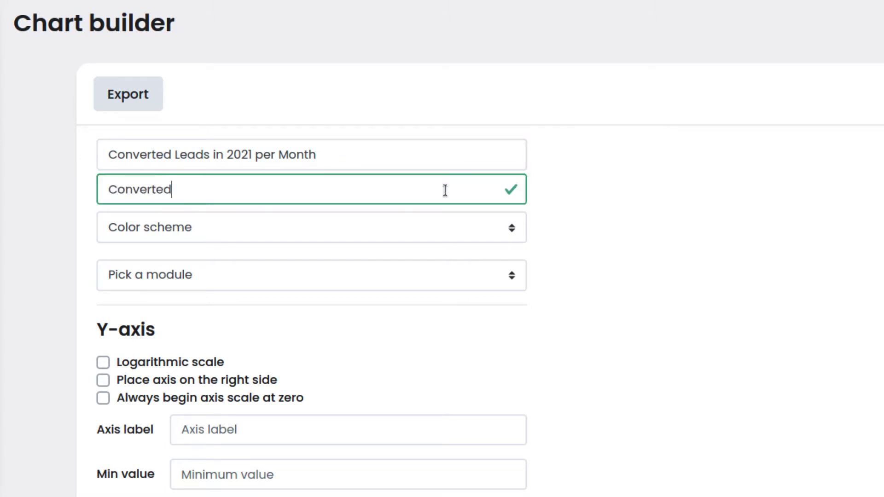
type("Leadsin")
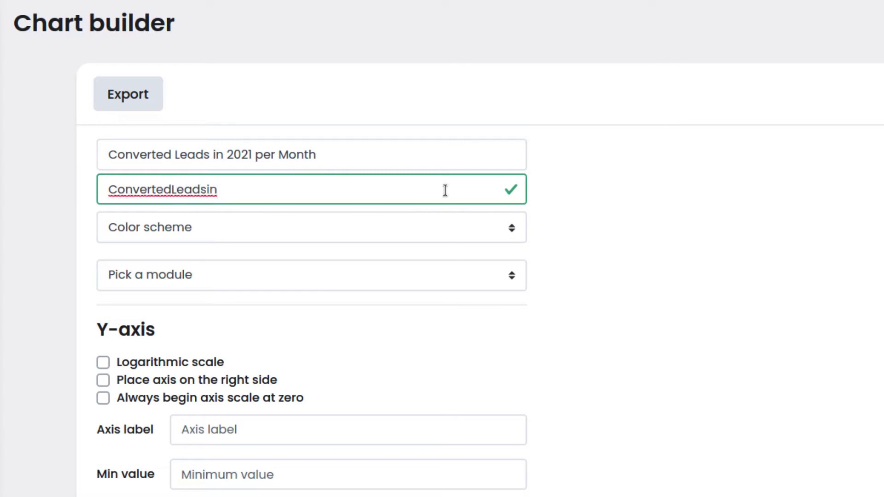
type("2021perMonth")
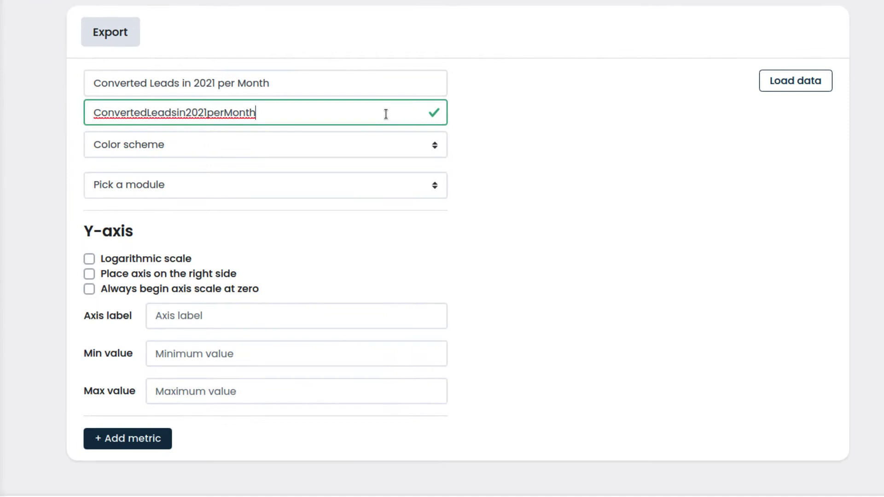
Step: Set the color scheme to Tableau (10 colors) and the module to Lead
left_click(434, 144)
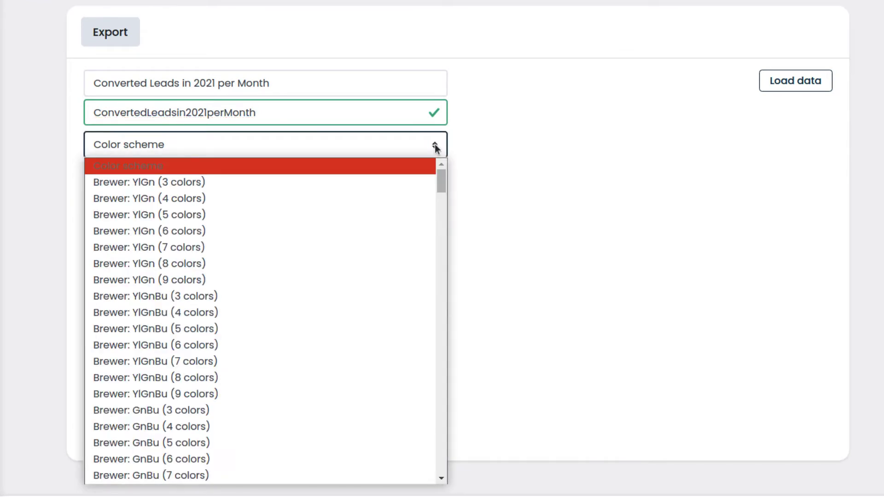
key("t")
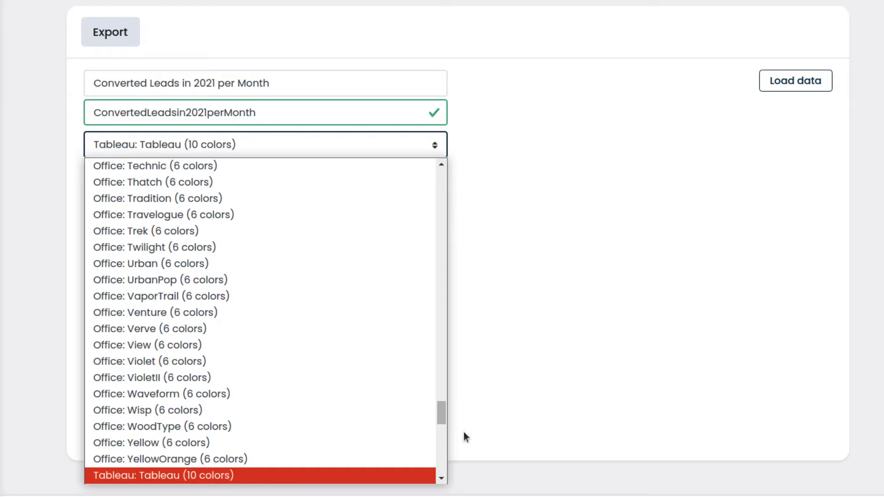
left_click(421, 476)
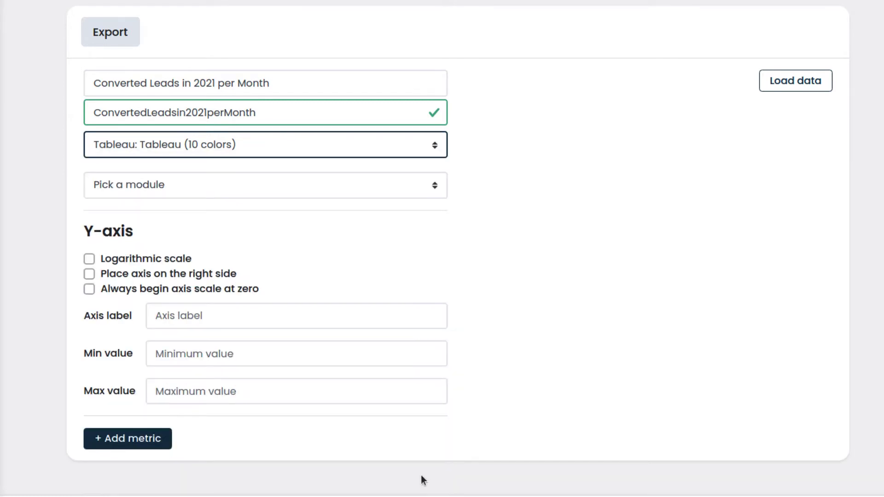
scroll(421, 475, "down", 1)
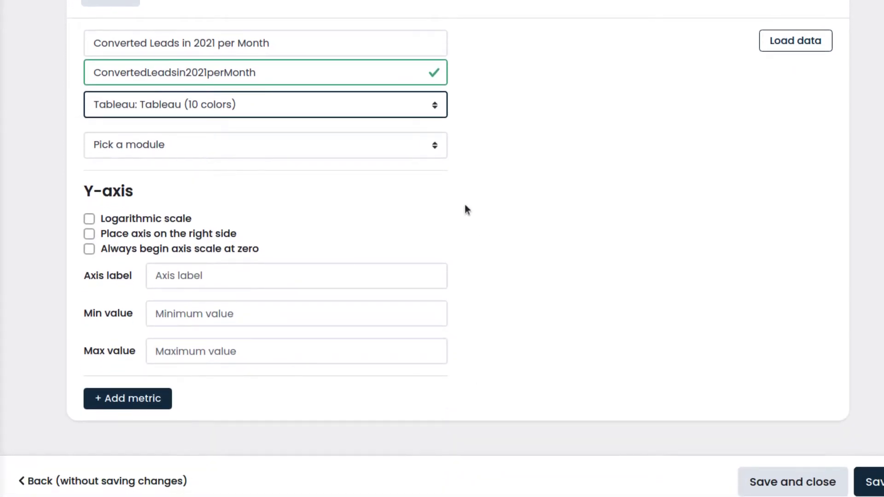
left_click(434, 151)
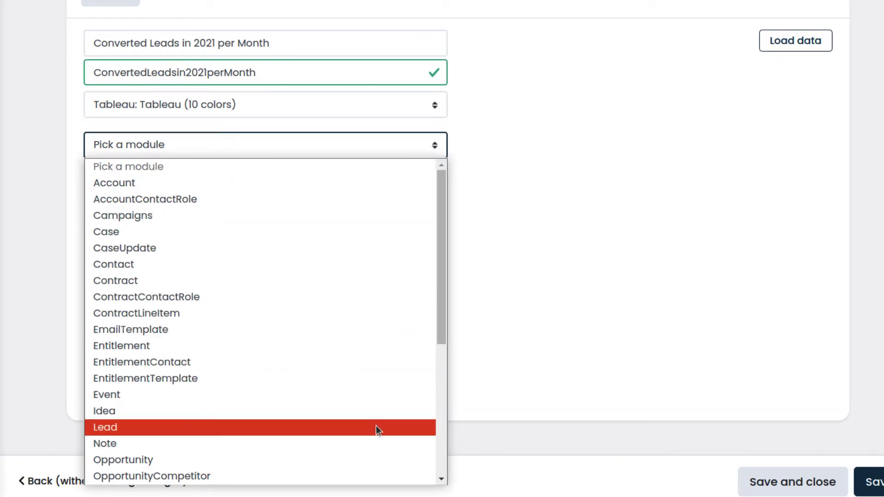
left_click(376, 425)
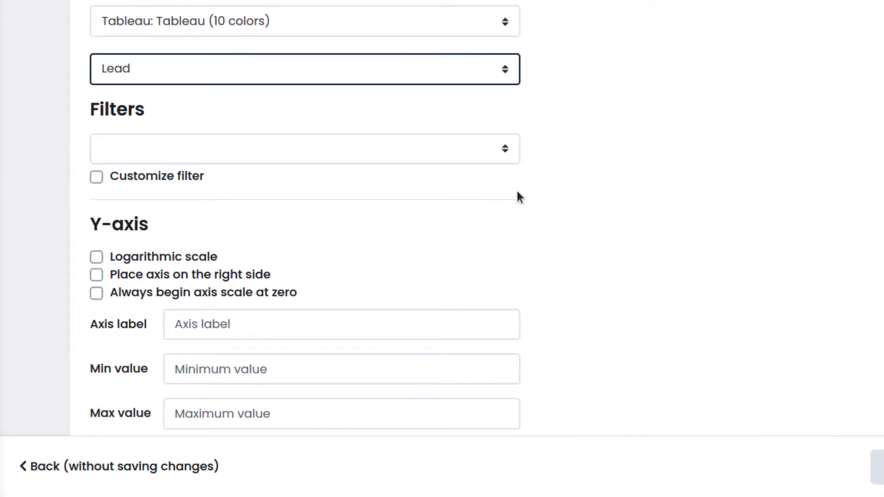
Step: Filter to records created this year, appending AND Status = 'Converted' to the expression
left_click(502, 152)
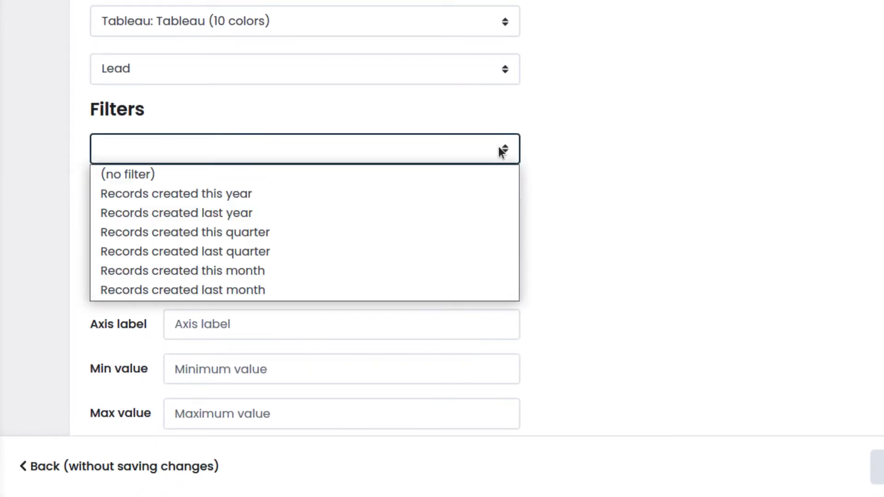
left_click(491, 193)
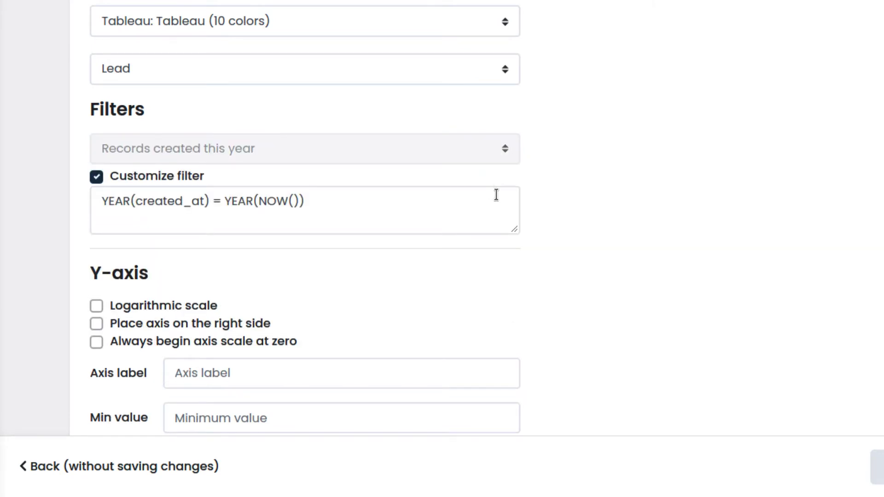
left_click(505, 204)
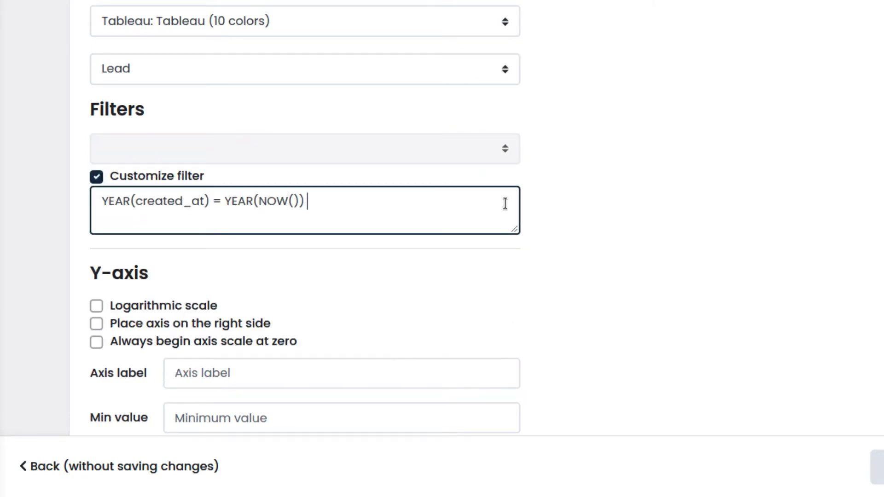
type("AND Status = ")
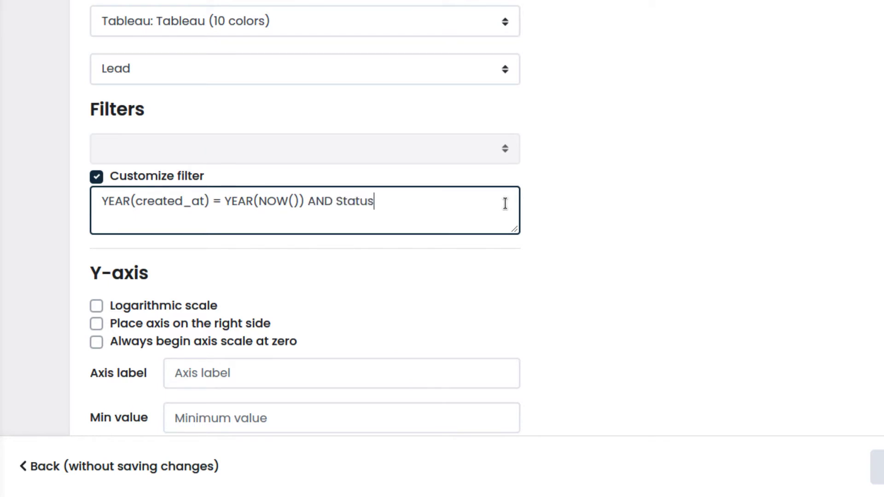
type("'Converted'")
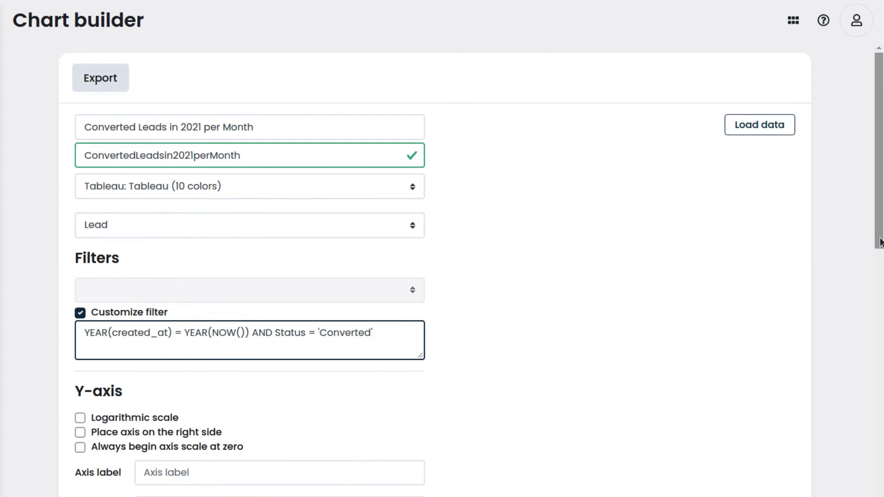
left_click_drag(879, 243, 862, 378)
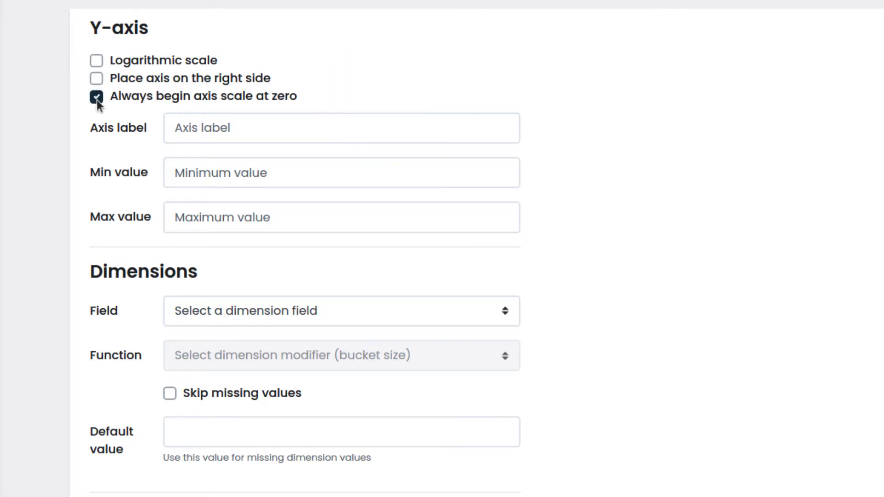
Step: Enter 'Converted Leads' as the Y-axis label
left_click(387, 132)
type("Converted Leads")
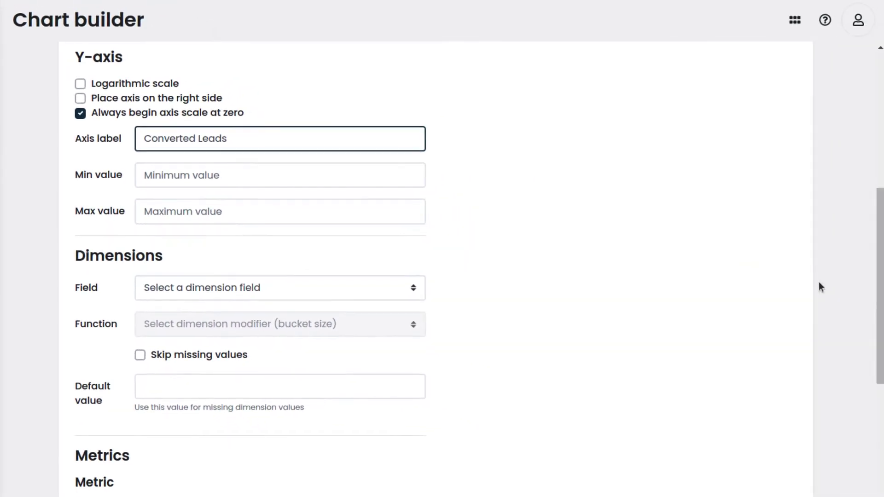
left_click_drag(879, 332, 879, 415)
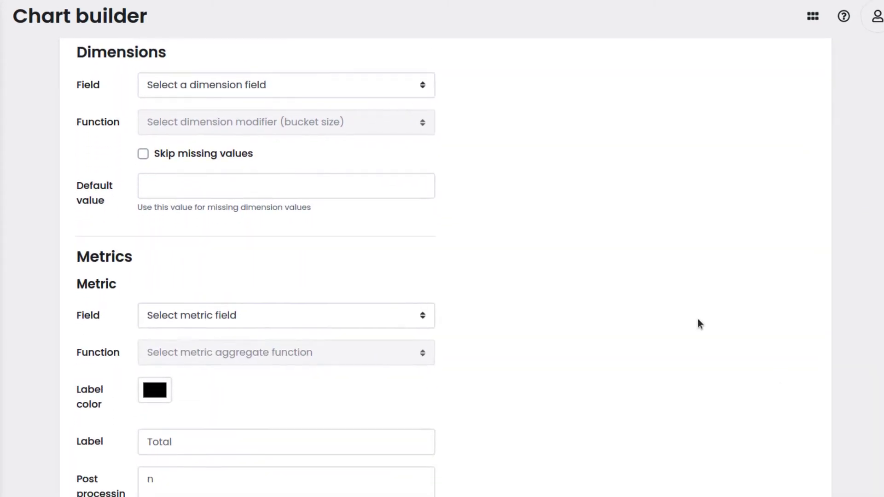
Step: Set the dimension to Converted Date grouped by MONTH, with Skip missing values ticked
left_click(505, 69)
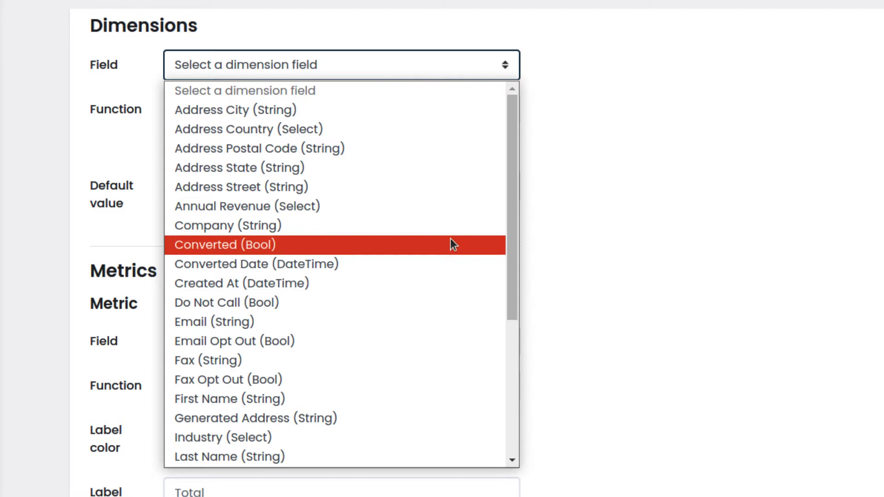
left_click(450, 266)
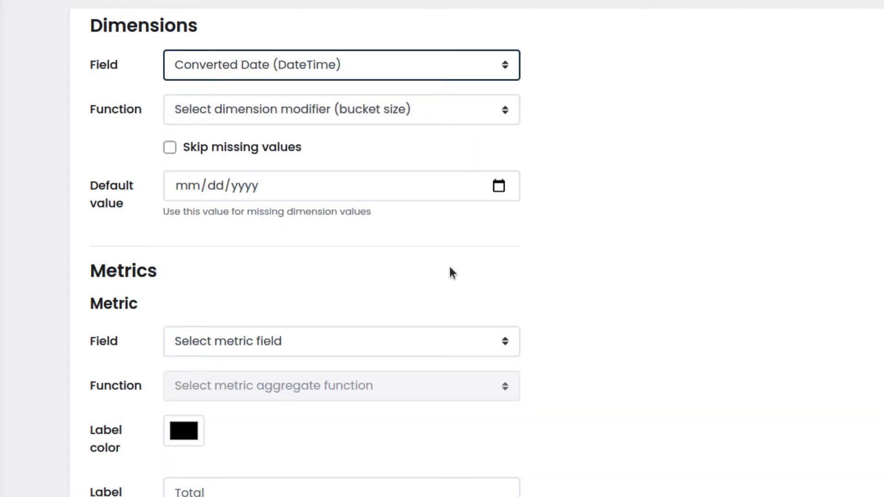
left_click(507, 100)
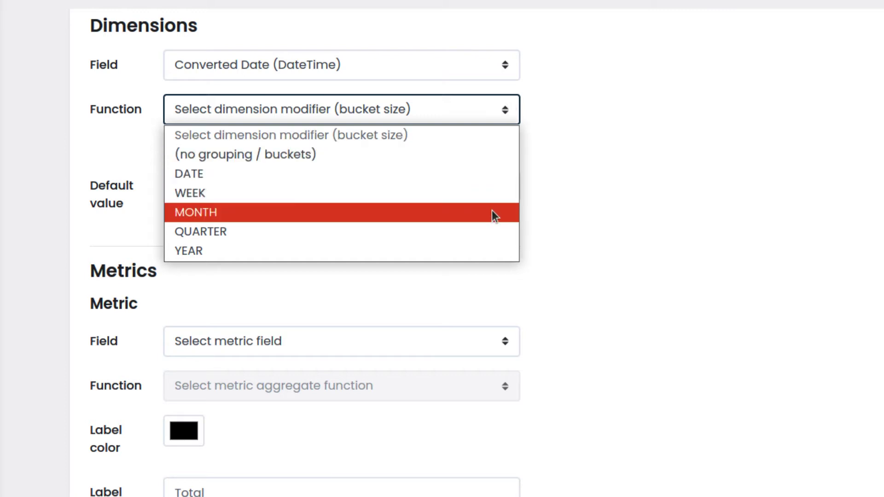
left_click(492, 212)
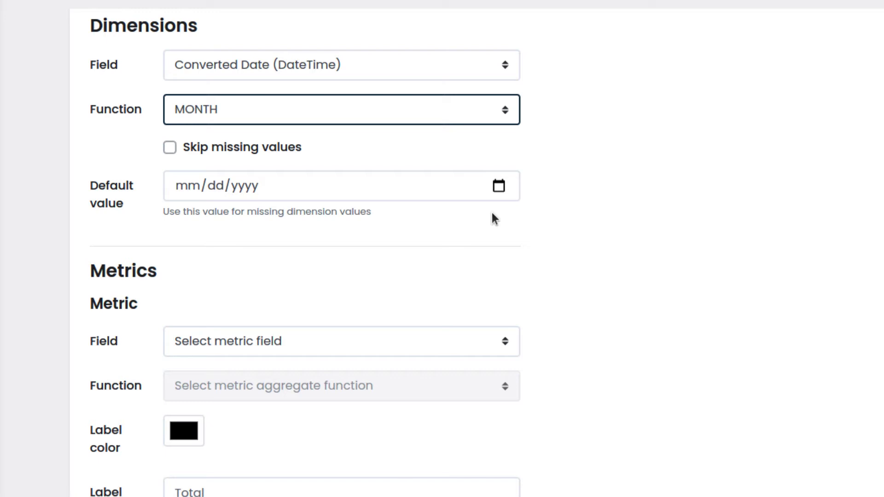
left_click(168, 147)
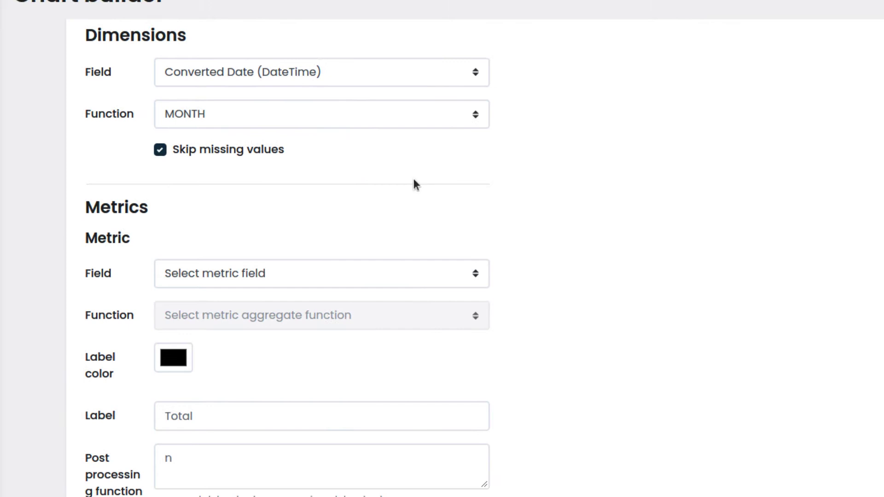
left_click_drag(879, 355, 880, 378)
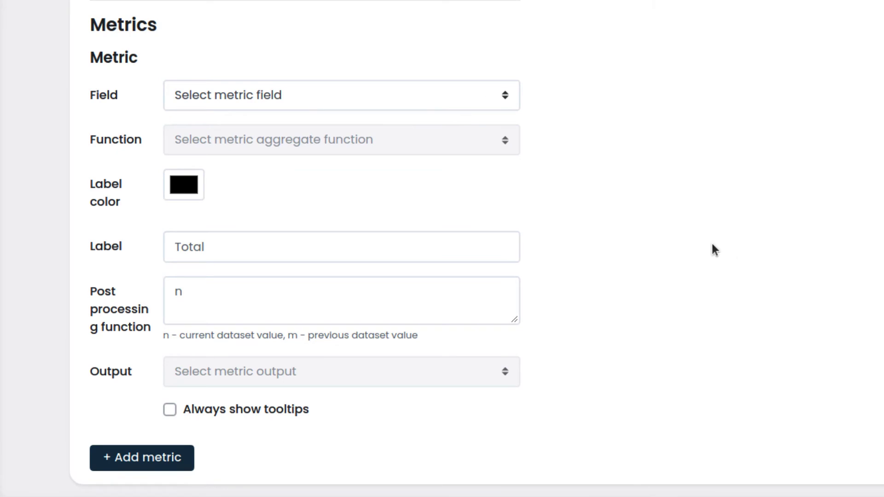
Step: Set the metric field to Count with Bar output
left_click(493, 96)
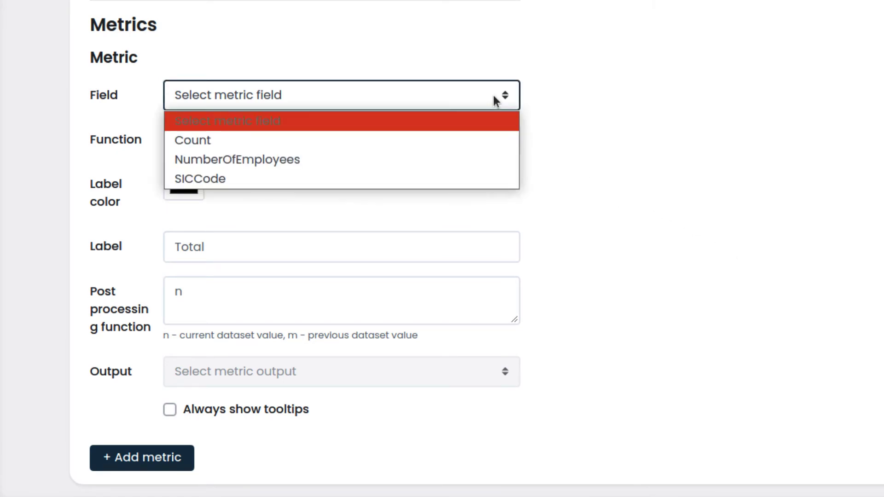
left_click(483, 138)
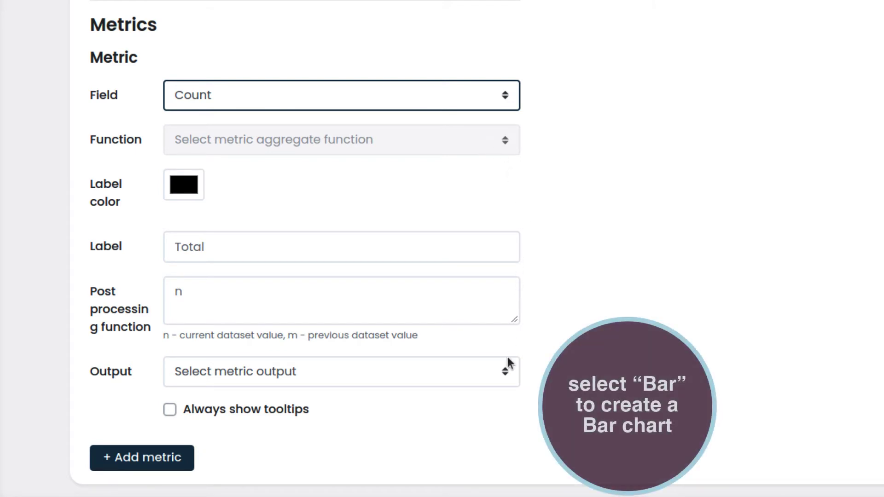
left_click(506, 372)
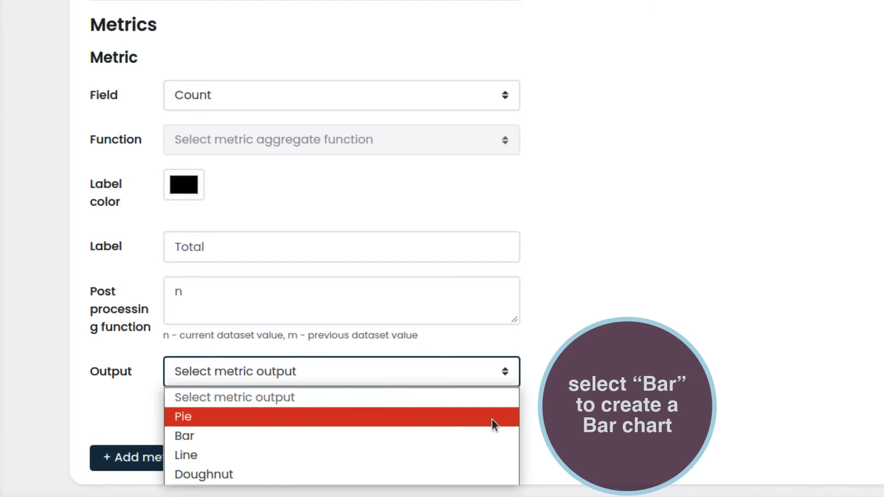
left_click(490, 436)
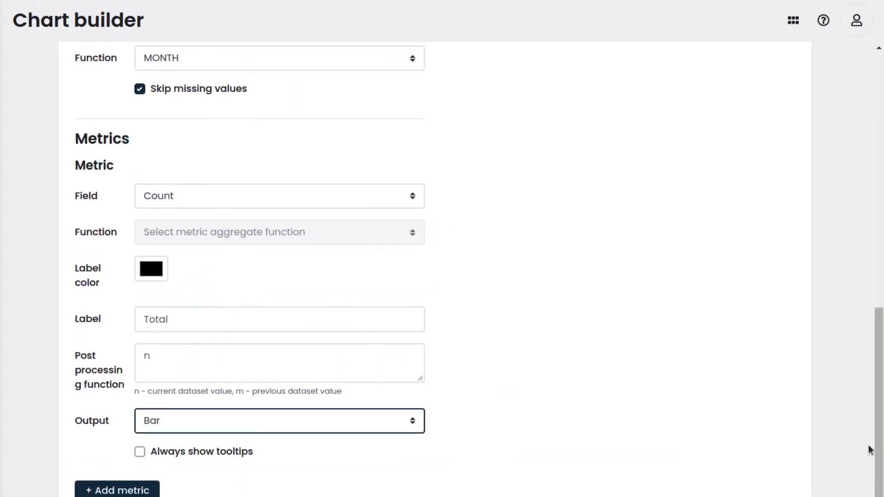
Step: Load data to preview converted leads per month for Jun–Sep 2021
left_click_drag(877, 443, 877, 192)
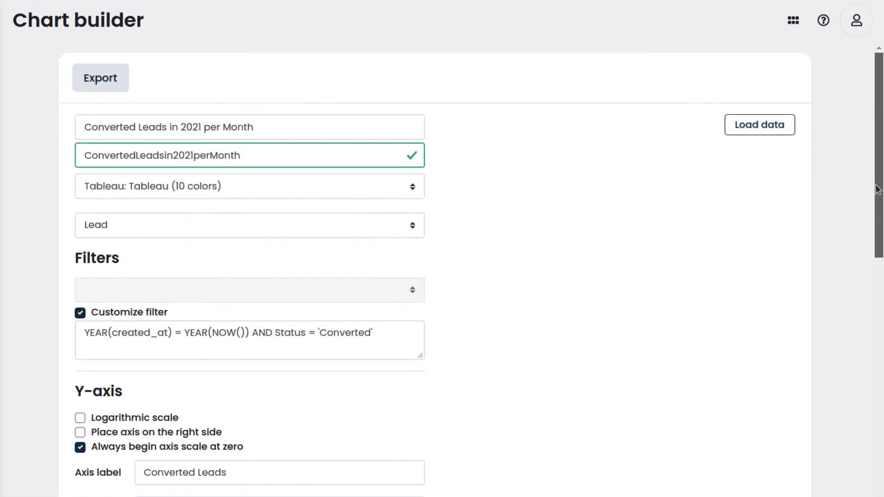
left_click(781, 126)
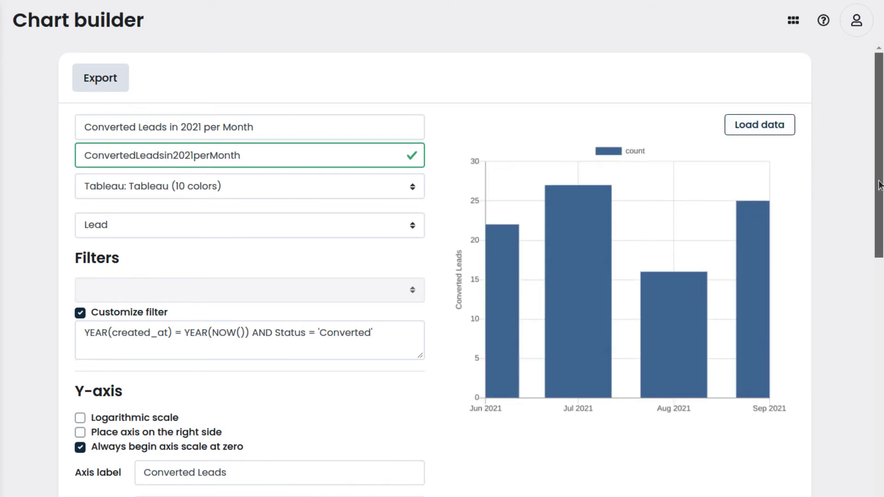
left_click_drag(878, 186, 879, 435)
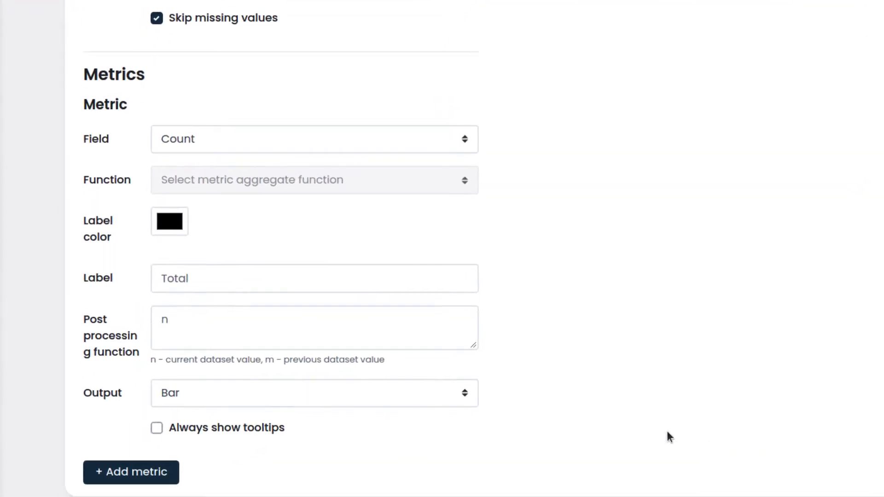
Step: Switch the metric output to Line, filling the area below and always showing tooltips
left_click(506, 378)
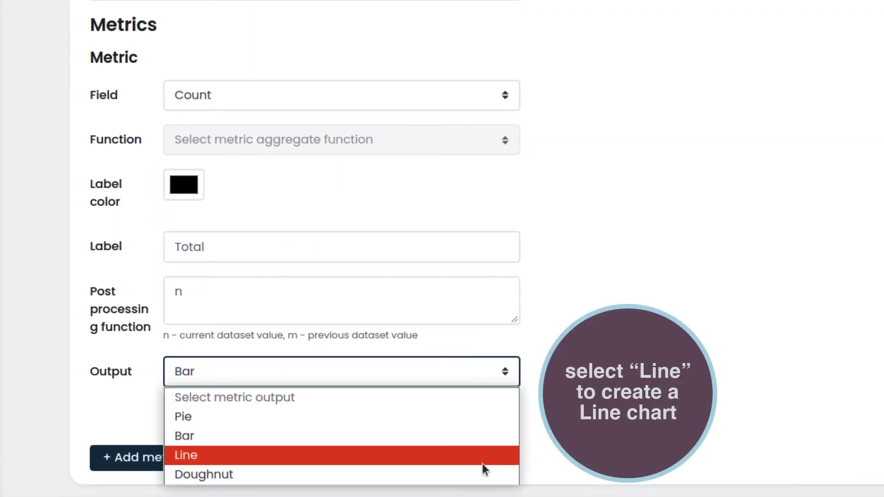
left_click(482, 463)
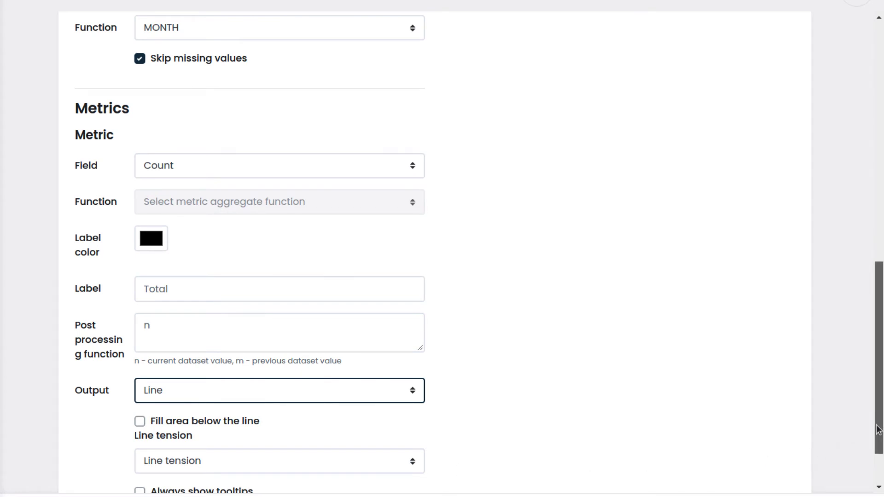
left_click_drag(878, 452, 879, 485)
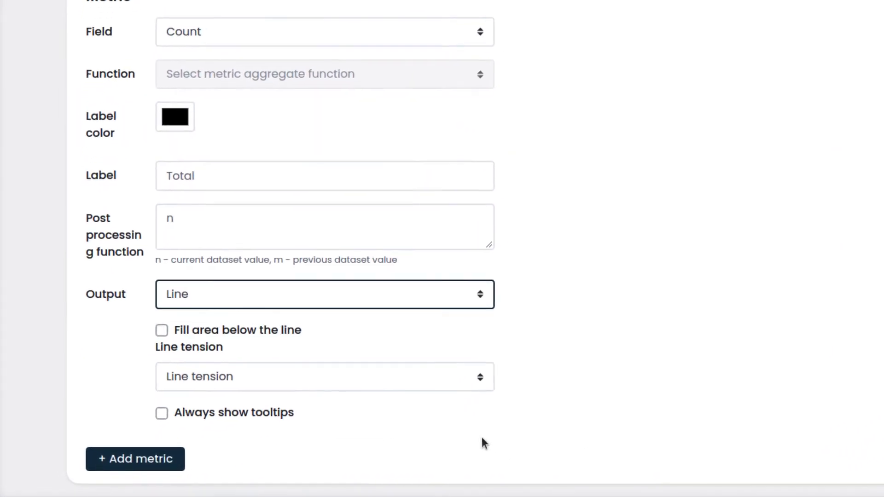
left_click(161, 331)
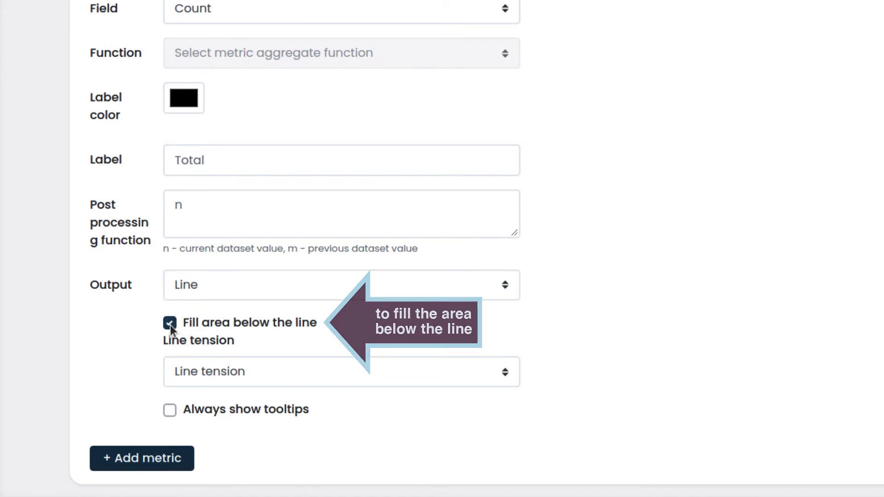
left_click(170, 411)
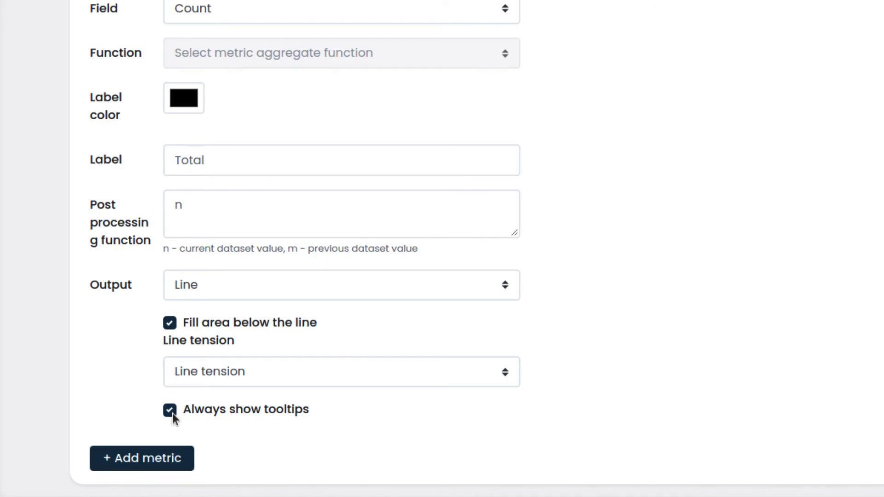
left_click_drag(878, 425, 862, 148)
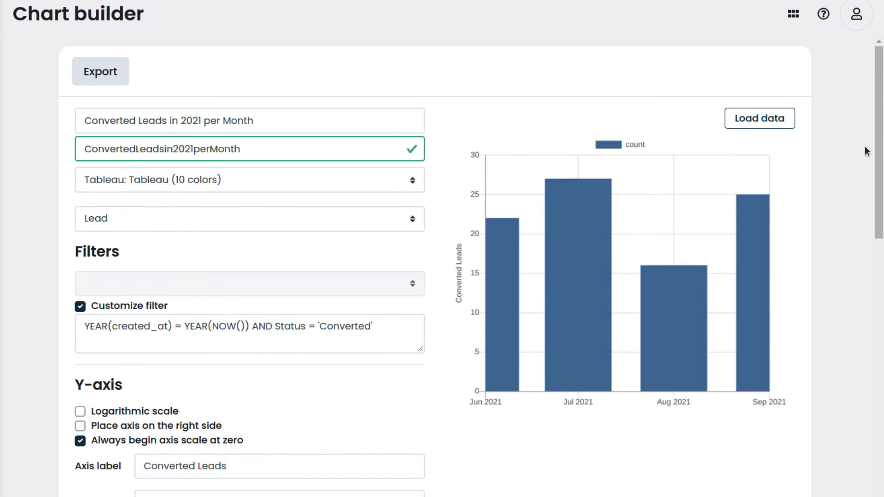
Step: Reload the filled line chart preview, then save and close the chart
left_click(760, 118)
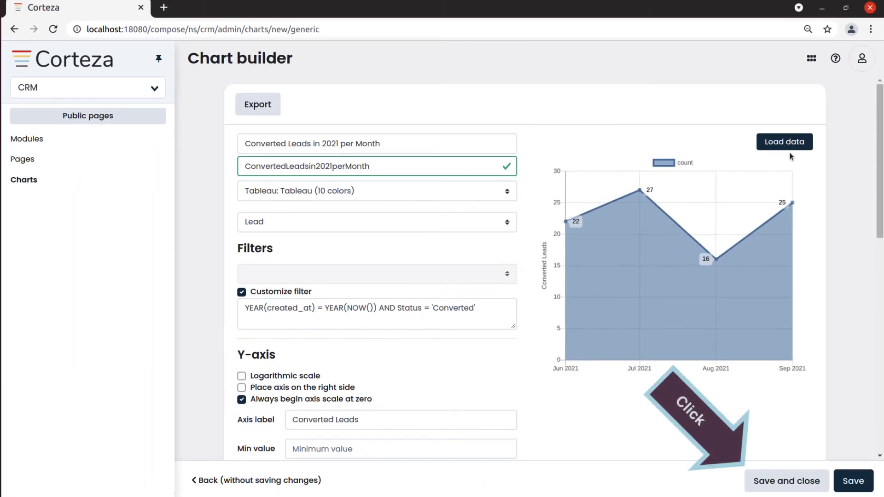
left_click(799, 482)
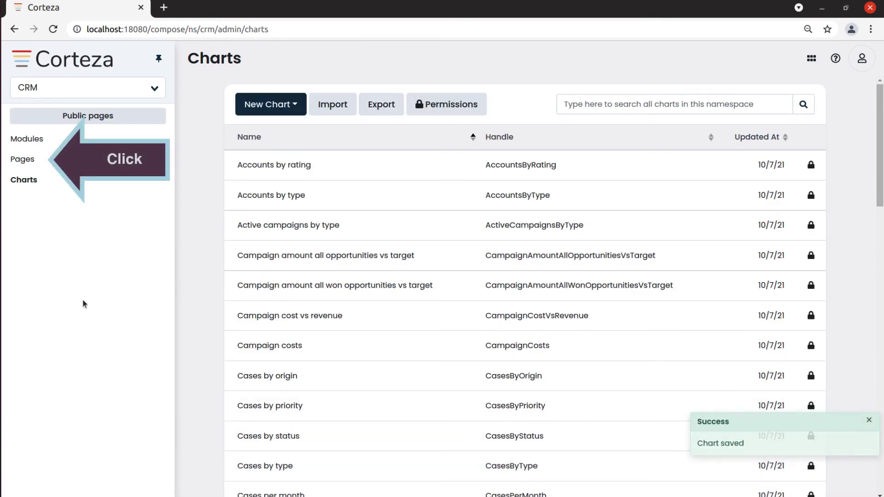
Step: Open the Home page in the page builder and start adding a new block
left_click(24, 161)
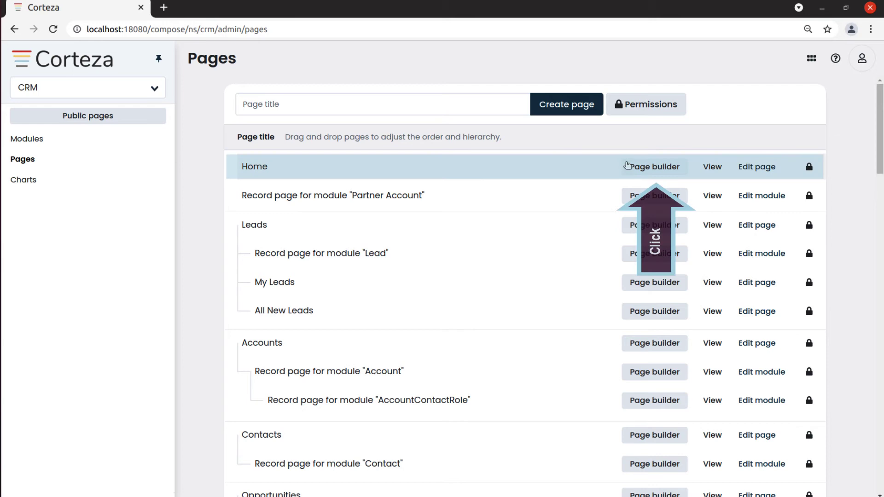
left_click(653, 168)
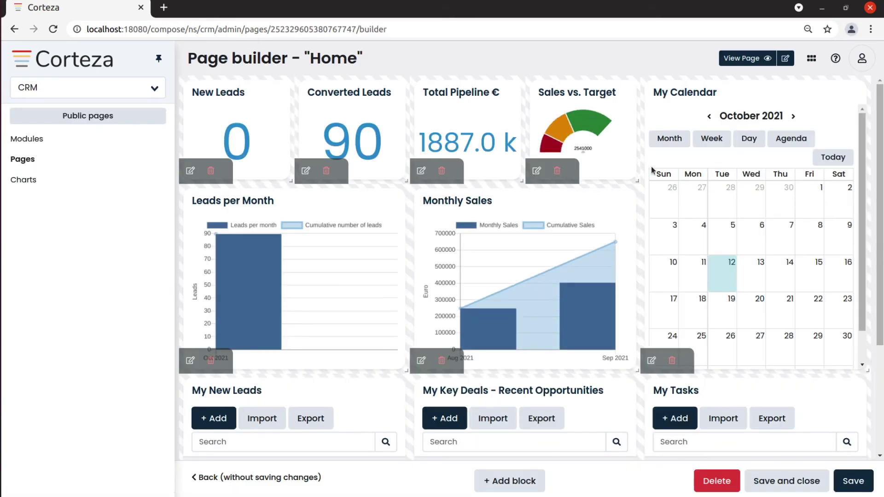
left_click(532, 482)
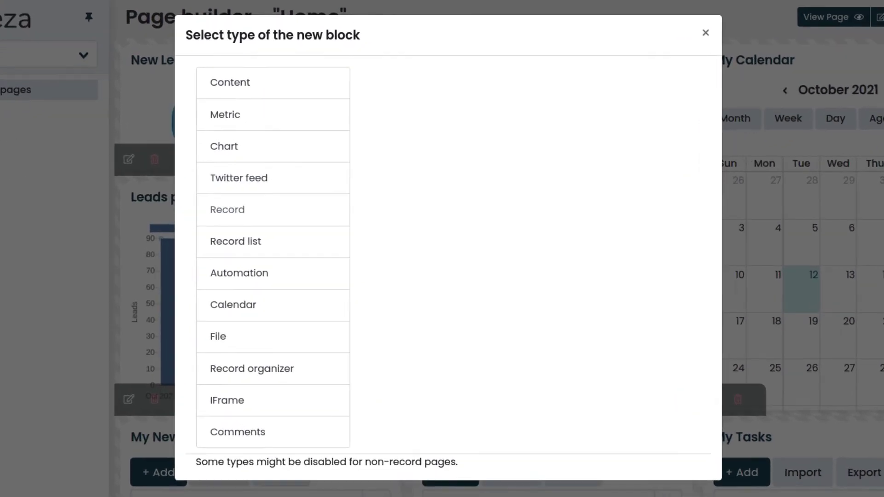
Step: Add a Chart block titled 'Converted Leads in 2021 by Month' showing the 'Converted Leads in 2021 per Month' chart
left_click(333, 150)
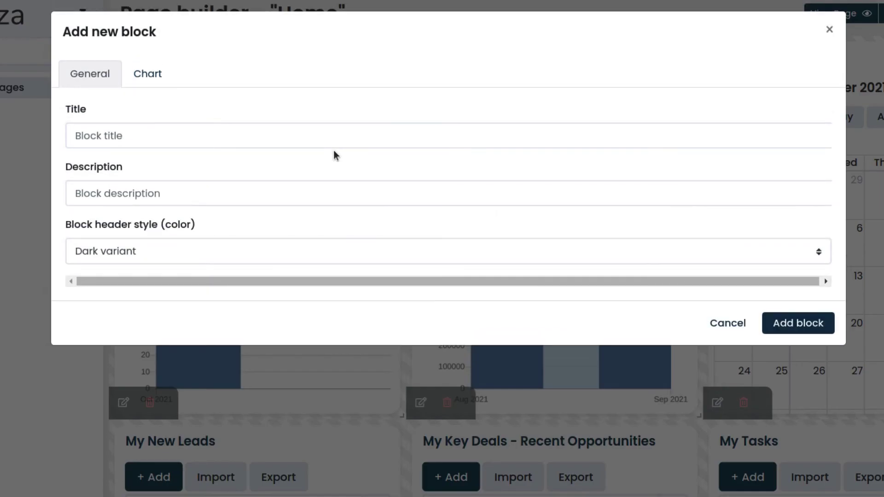
left_click(420, 138)
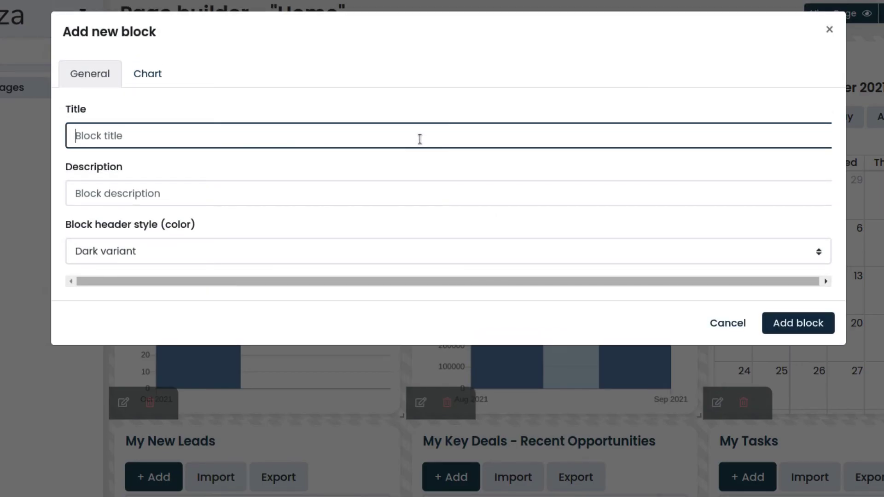
type("Converted Leads in 2021")
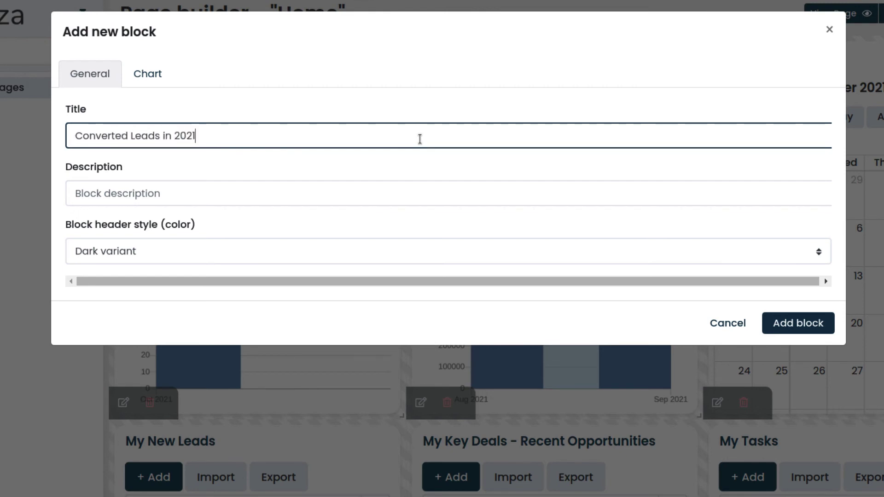
type(" by Month")
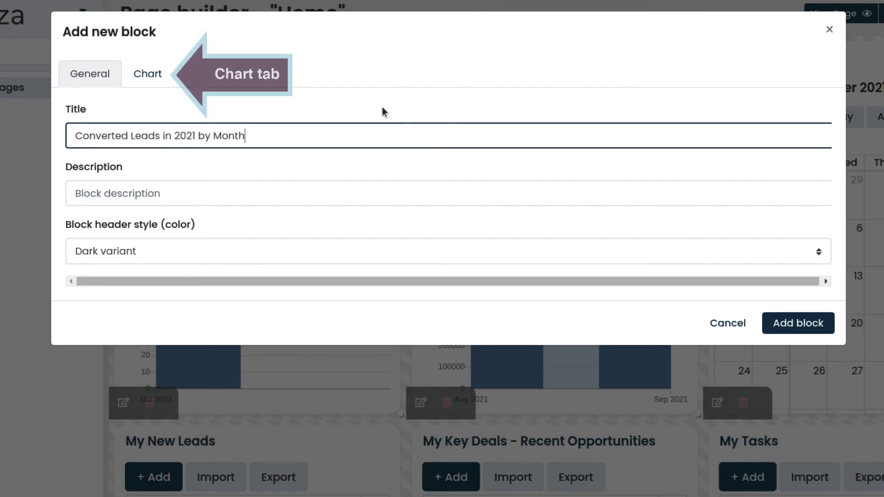
left_click(160, 78)
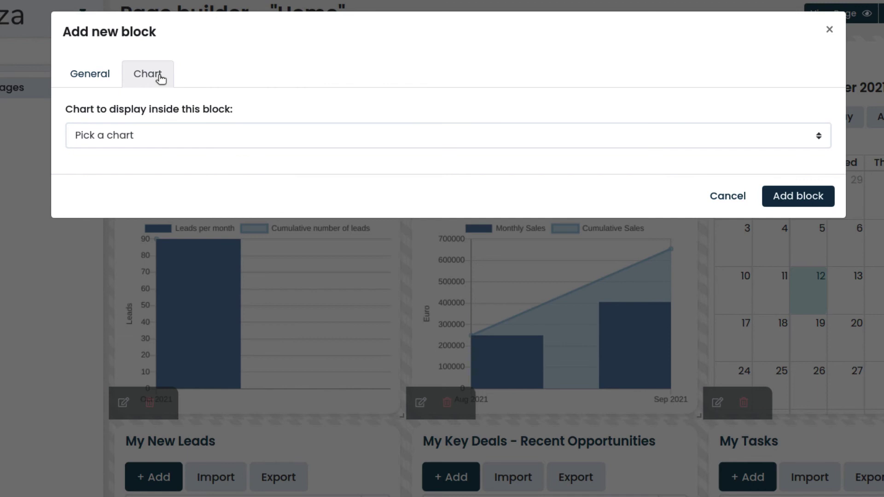
left_click(555, 140)
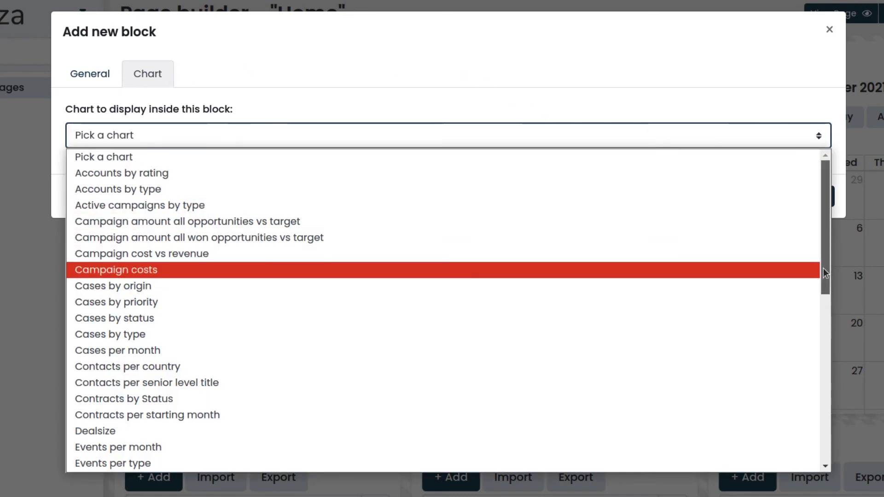
left_click_drag(823, 268, 820, 452)
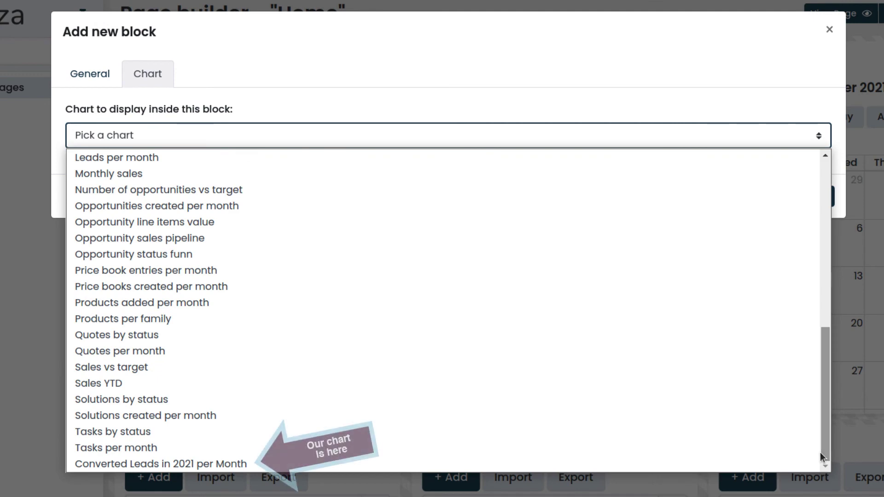
left_click(800, 464)
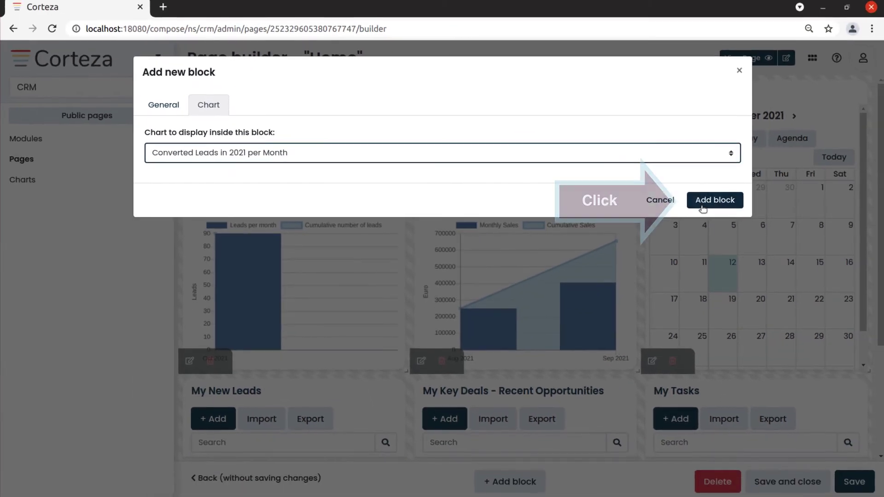
left_click(703, 205)
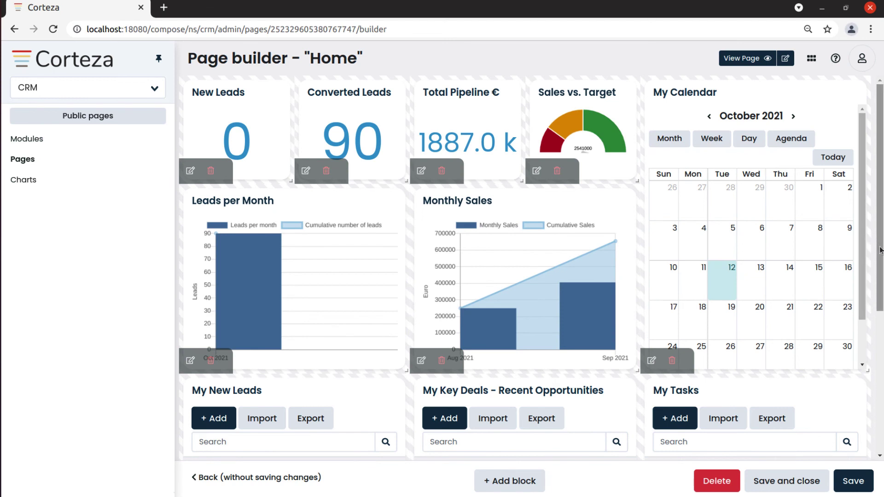
Step: Drag the Converted Leads chart block to Home's top-left, enlarge it, and save the layout
left_click_drag(880, 250, 877, 406)
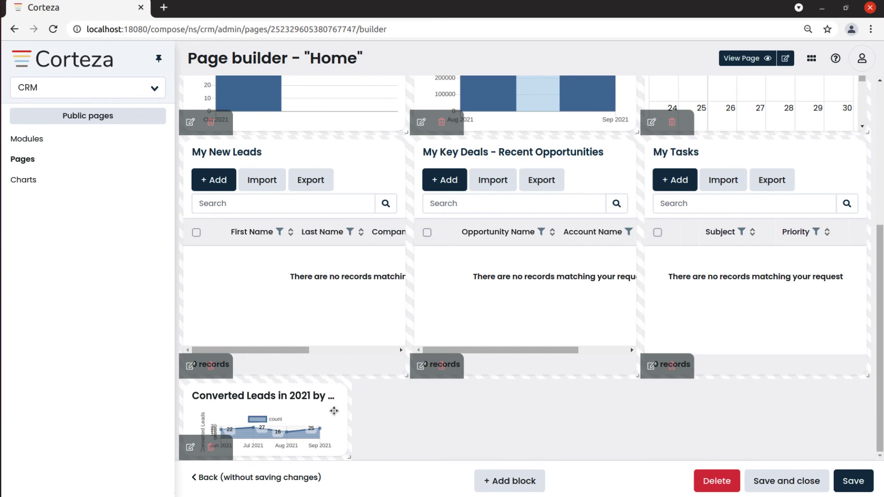
left_click_drag(334, 411, 299, 92)
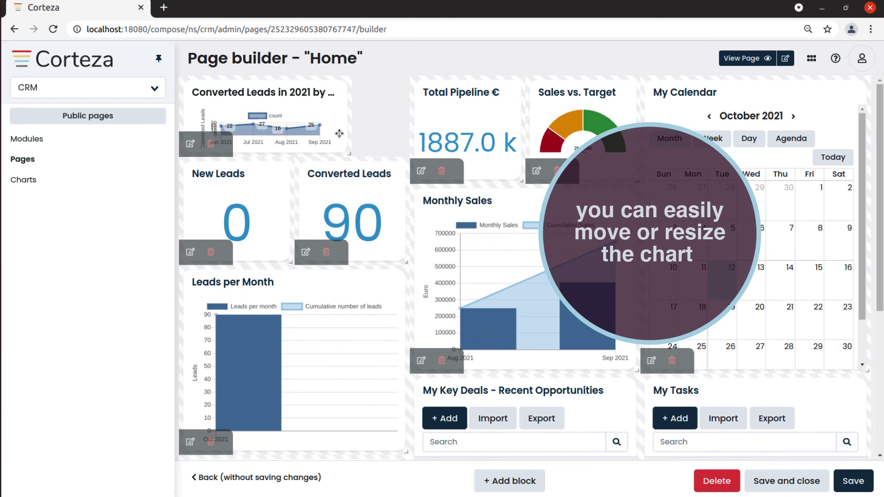
left_click_drag(348, 152, 411, 260)
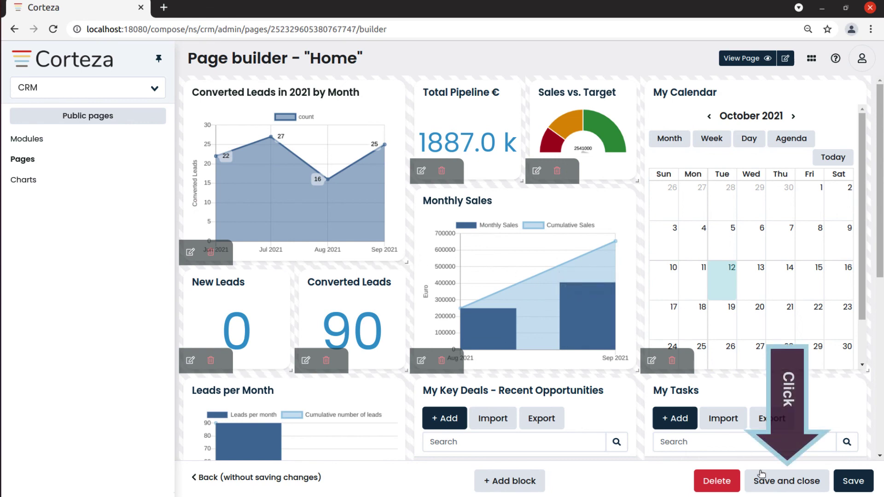
left_click(772, 486)
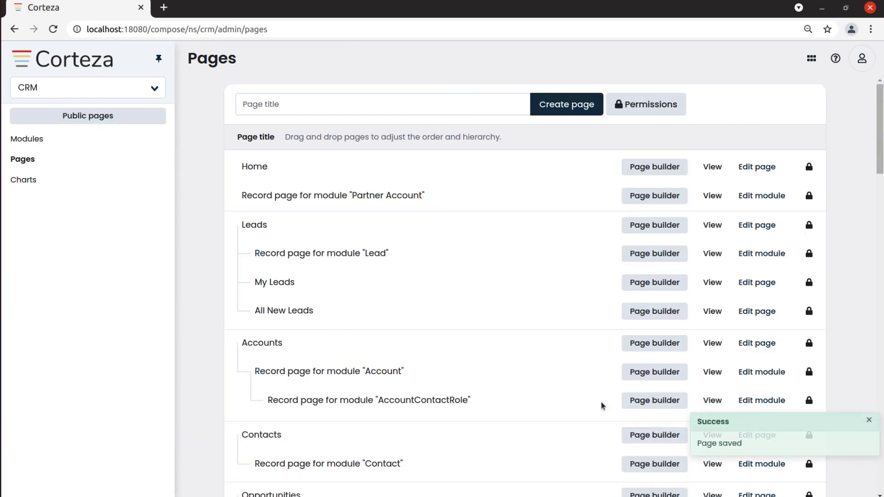